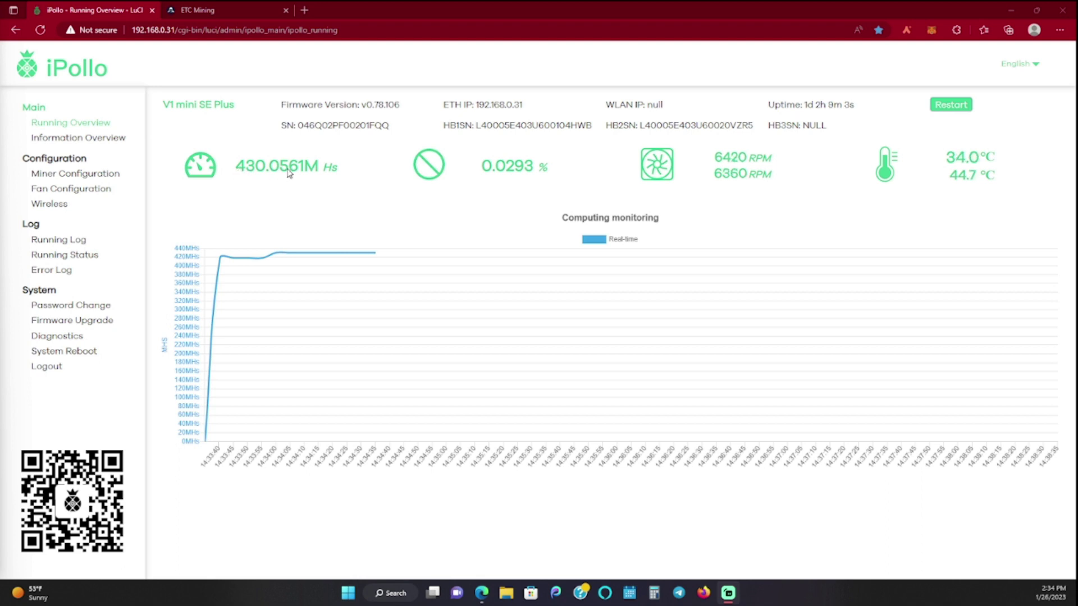
# Load Miner Configuration and check the Priority Mode list, keeping Hashrate selected.
pyautogui.click(107, 174)
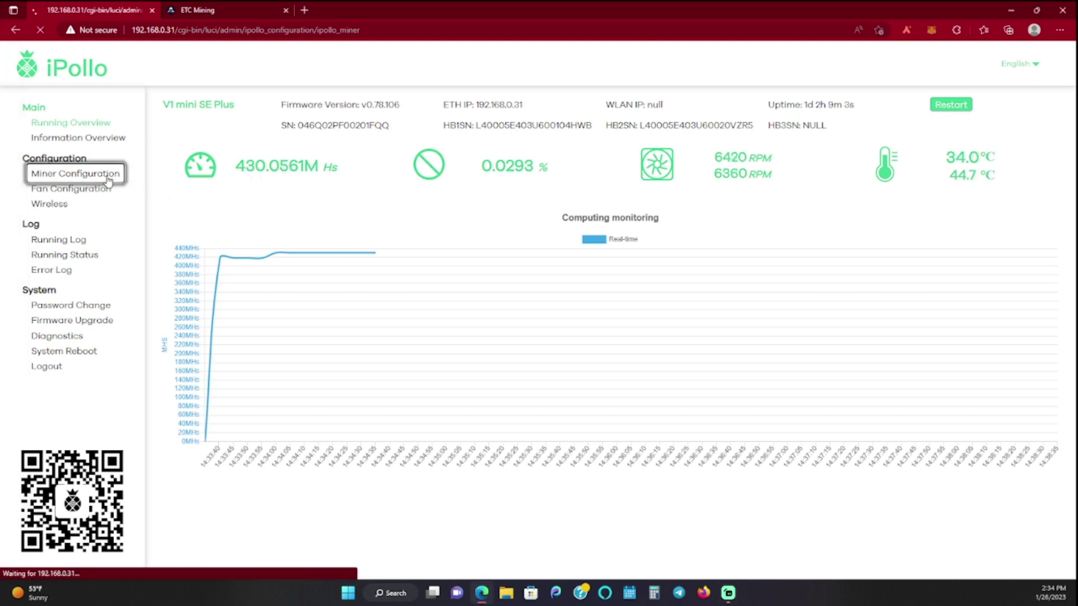
pyautogui.scroll(-1, 530, 251)
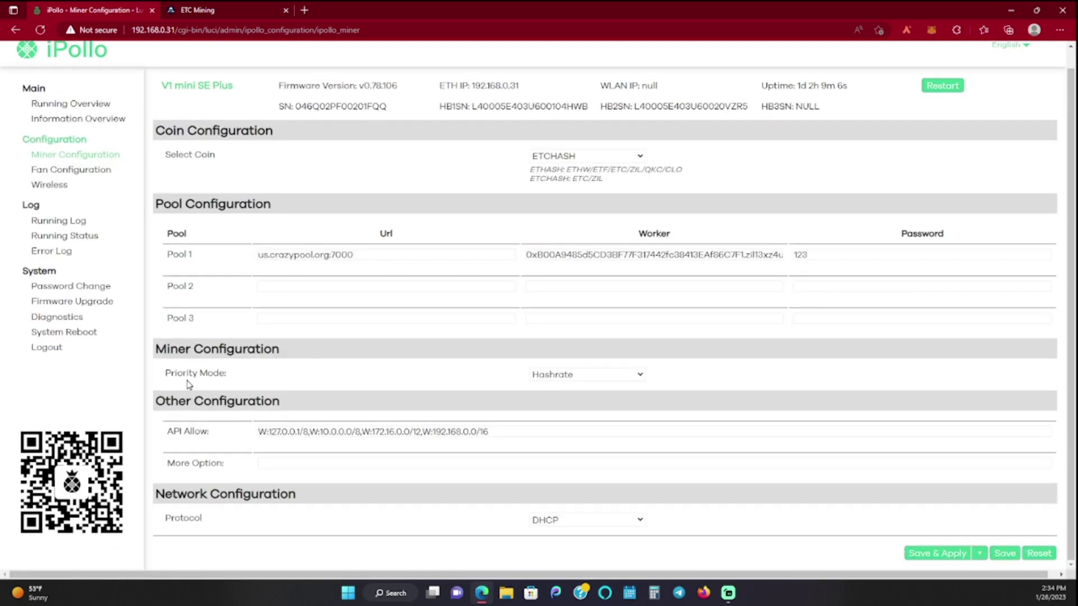
pyautogui.click(604, 380)
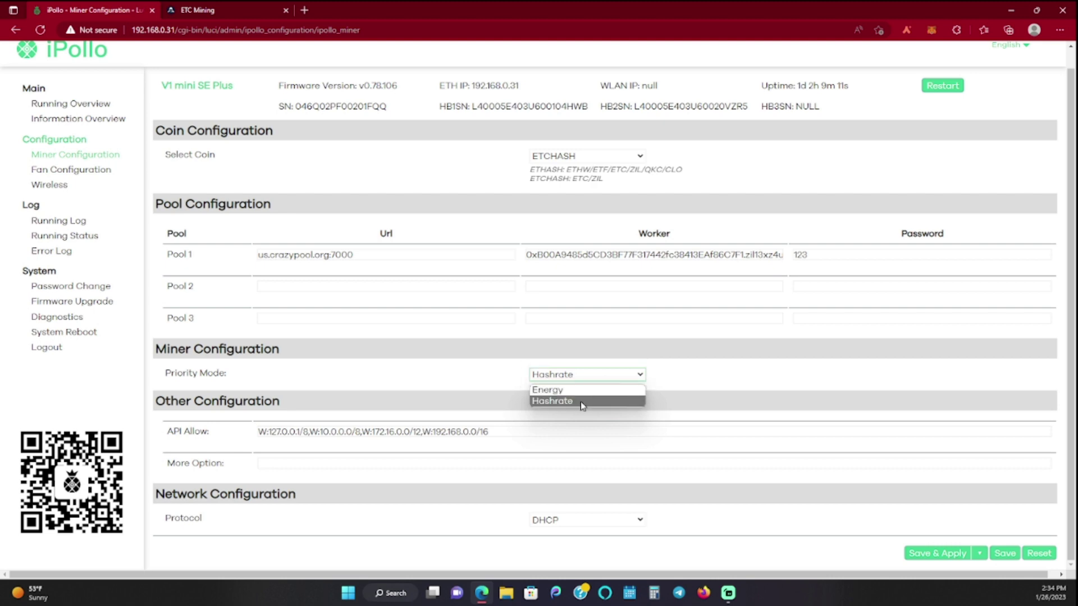
pyautogui.click(581, 401)
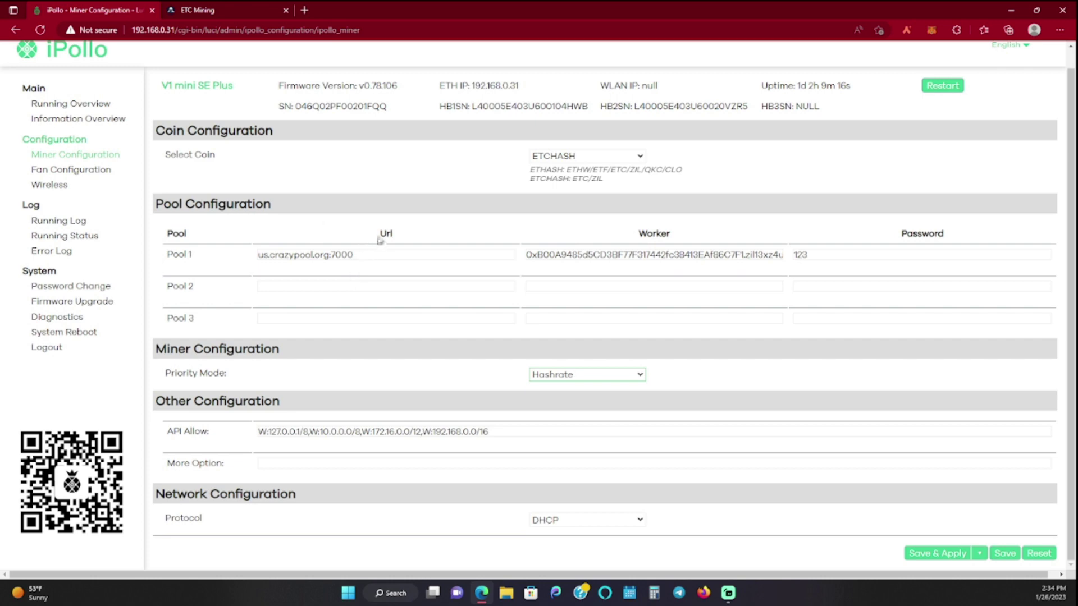
pyautogui.click(215, 13)
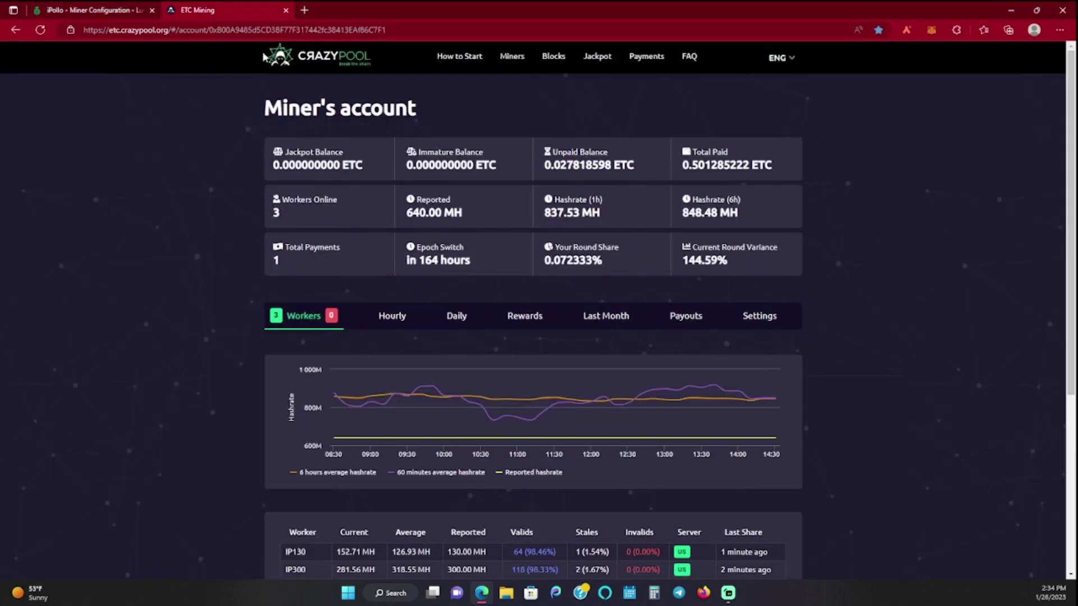
pyautogui.scroll(-3, 484, 147)
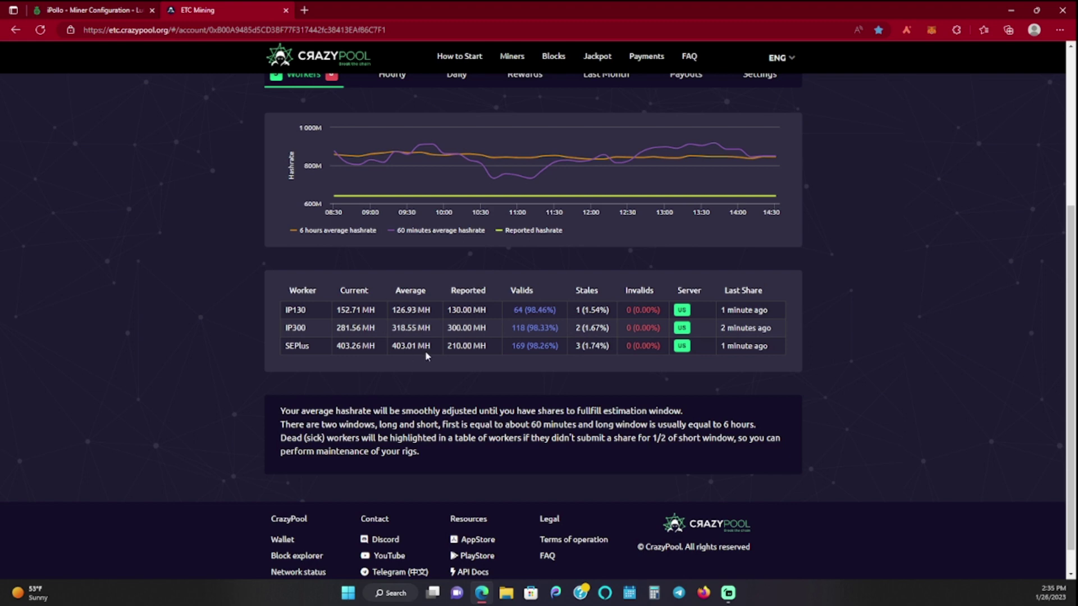
pyautogui.click(99, 9)
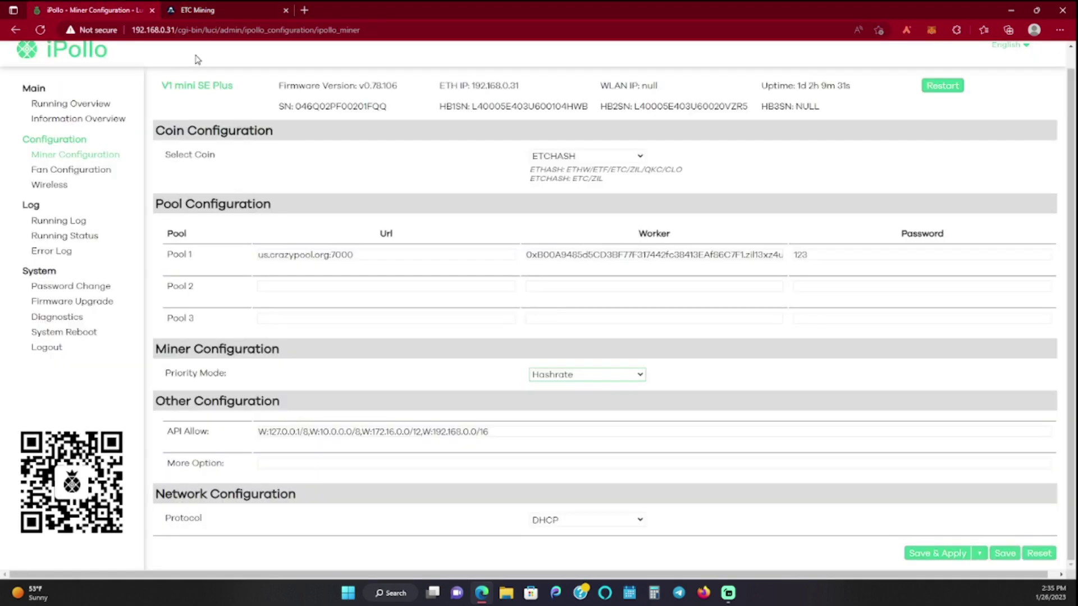
# Choose Energy as the priority mode and apply the configuration.
pyautogui.click(630, 378)
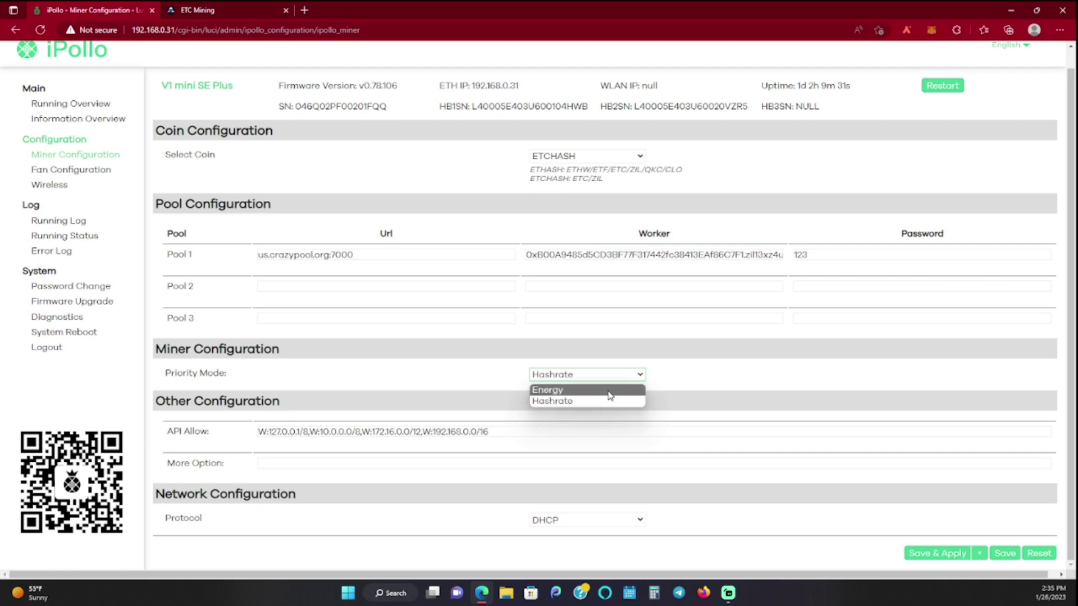
pyautogui.click(547, 390)
pyautogui.click(922, 552)
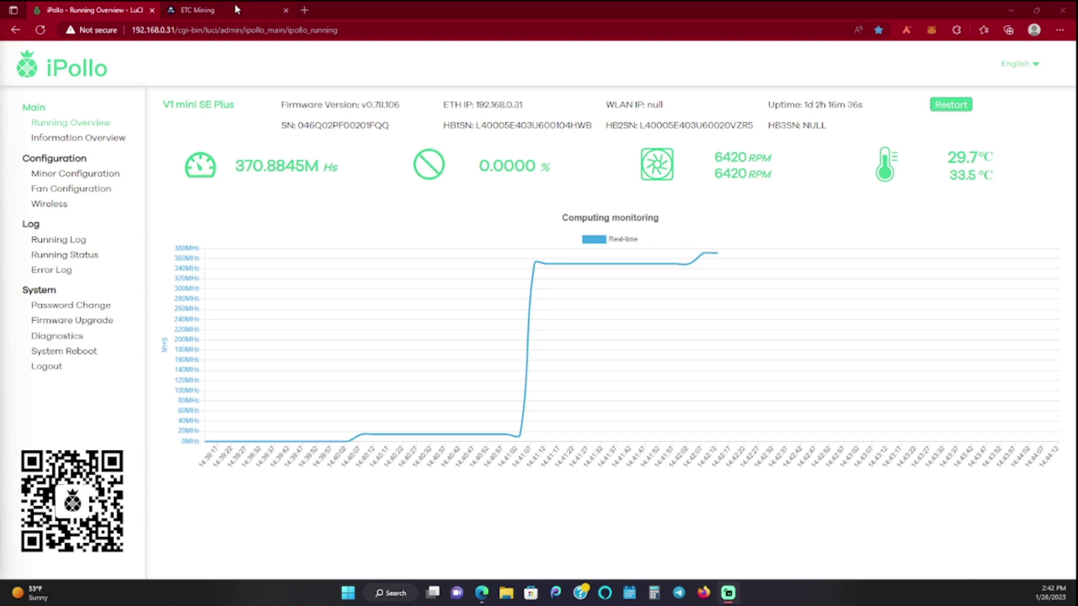
# Compare CrazyPool's SEPlus worker hashrate (about 353 MH) with the miner's 371 MH/s overview.
pyautogui.hotkey('ctrl', 'Tab')
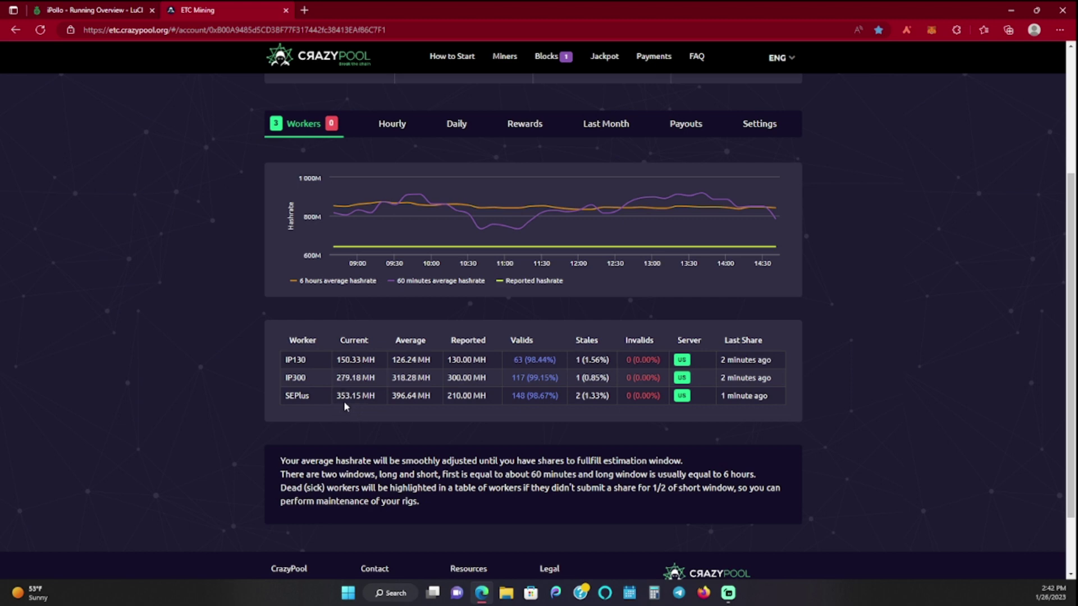
pyautogui.hotkey('ctrl', 'Tab')
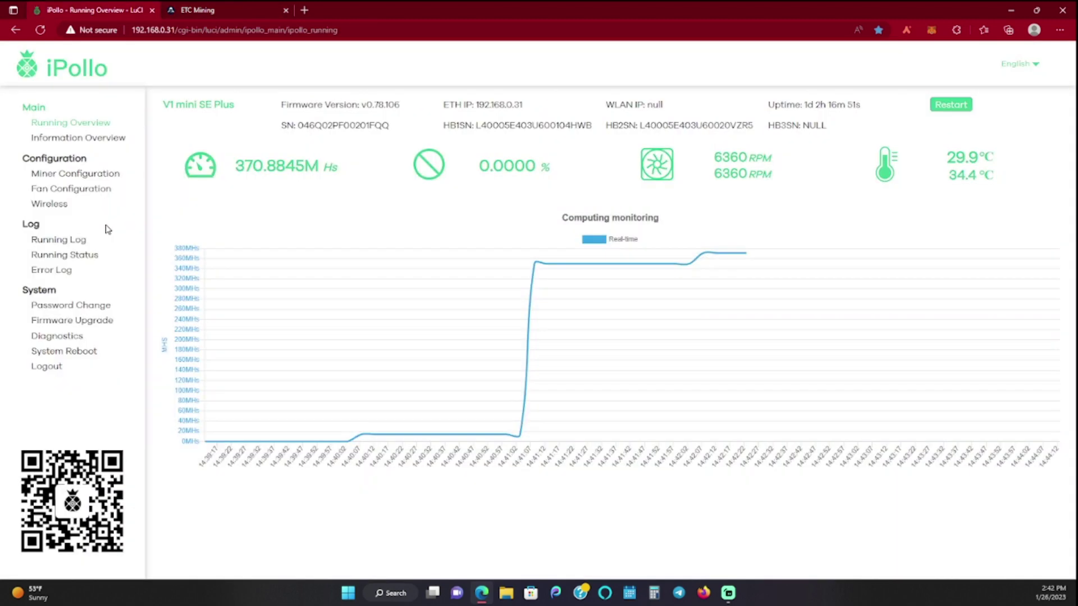